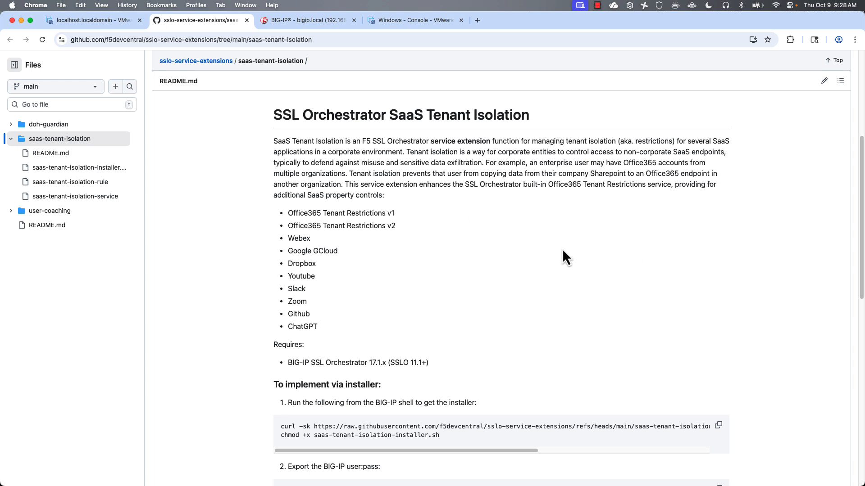
# - Scroll the saas-tenant-isolation README down to its installer steps and curl command
pyautogui.scroll(-1, 543, 291)
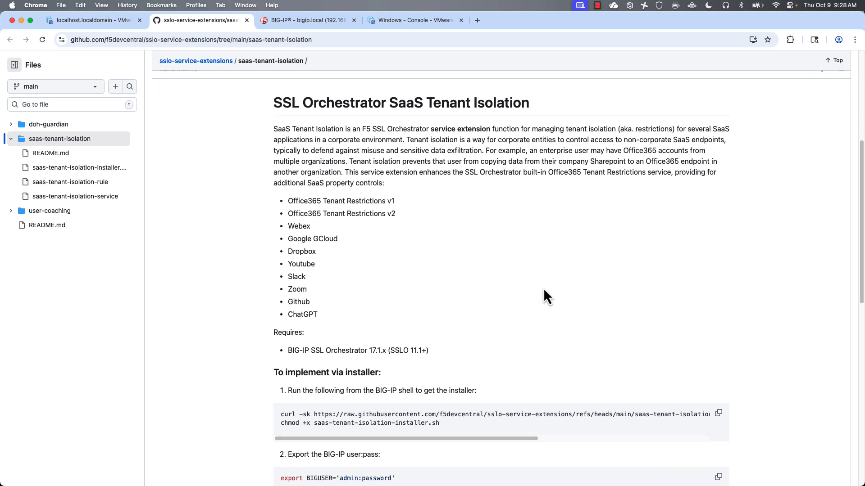
# - Download saas-tenant-isolation-installer.sh onto the BIG-IP by running the README's curl command over SSH
pyautogui.doubleClick(493, 412)
pyautogui.tripleClick(492, 412)
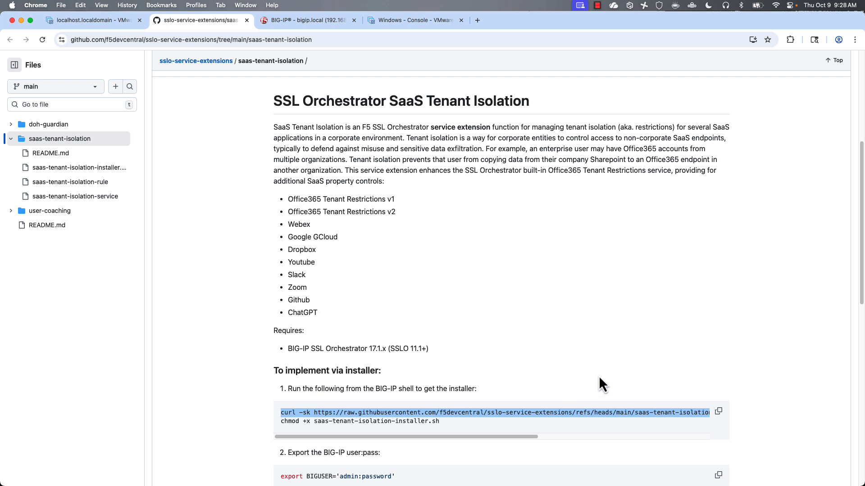
pyautogui.press('super+Tab')
pyautogui.press('super+Tab')
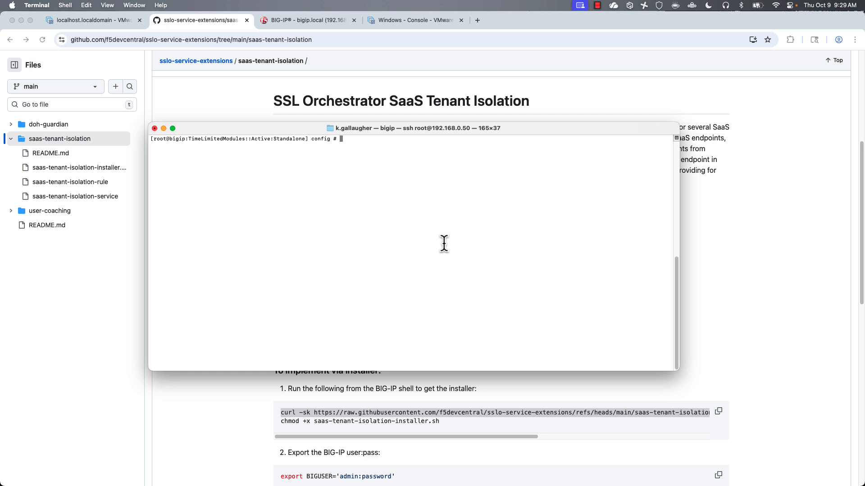
pyautogui.write('curl -sk https://raw.githubusercontent.com/f5devcentral/sslo-service-extensions/refs/heads/main/saas-tenant-isolation/saas-tenant-isolation-installer.sh -o saas-tenant-isolation-installer.sh')
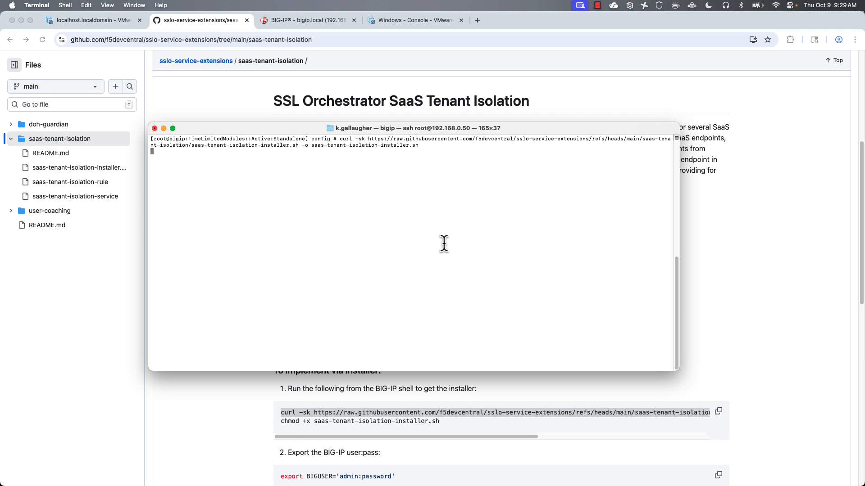
pyautogui.press('Return')
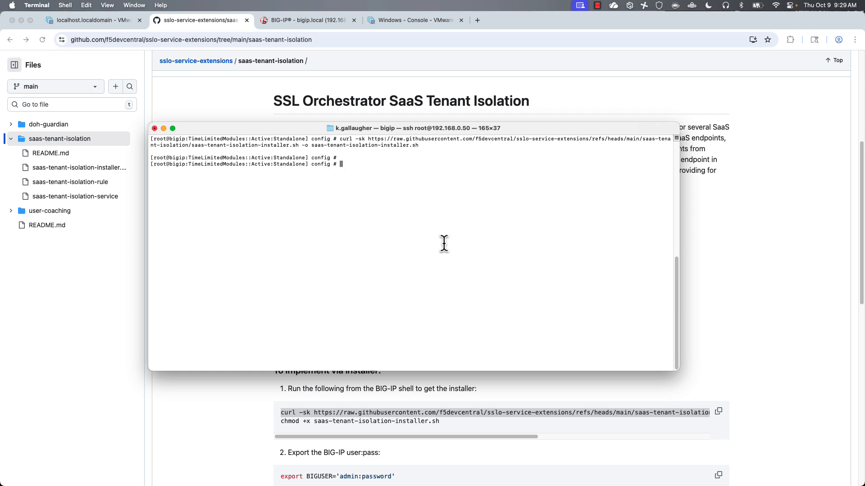
# - Make the installer script executable by running the README's chmod +x command
pyautogui.click(261, 404)
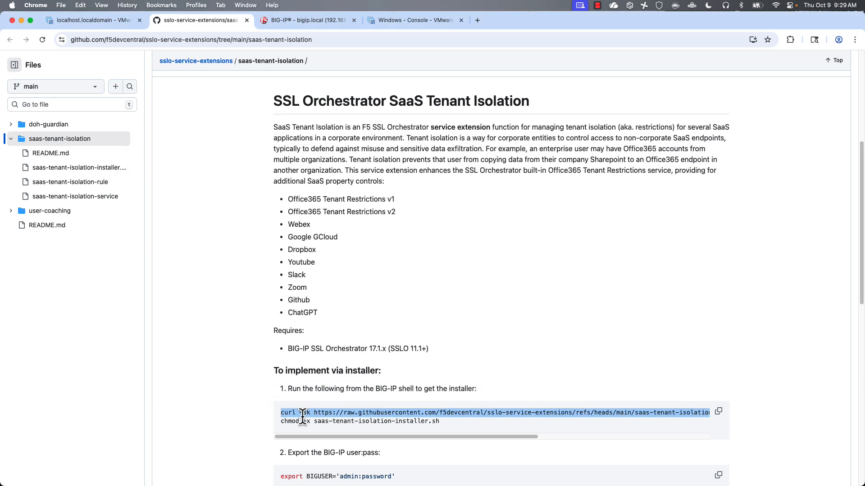
pyautogui.tripleClick(322, 422)
pyautogui.press('super+c')
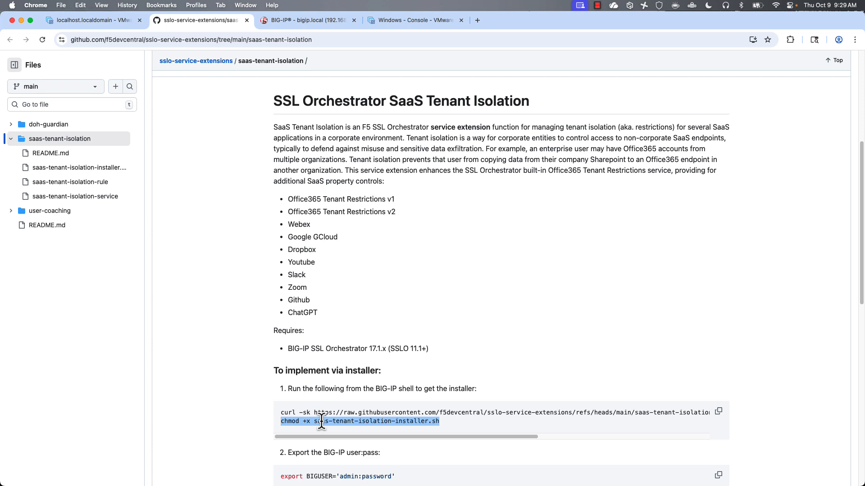
pyautogui.press('super+Tab')
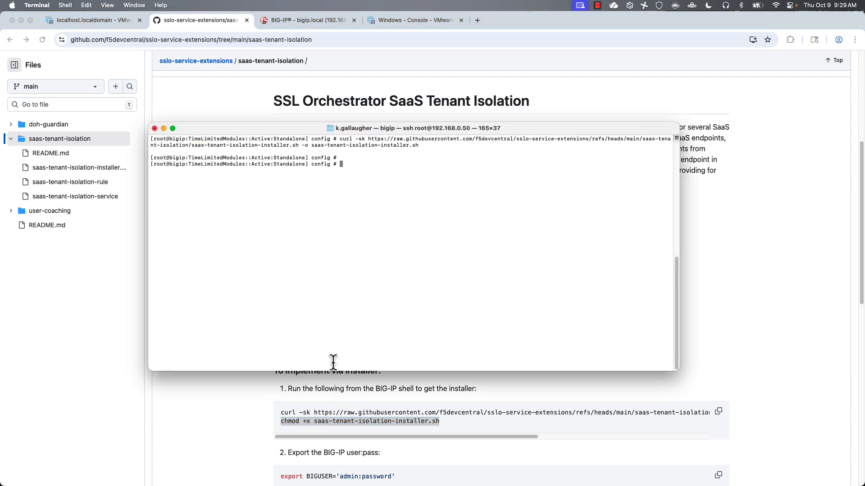
pyautogui.press('super+v')
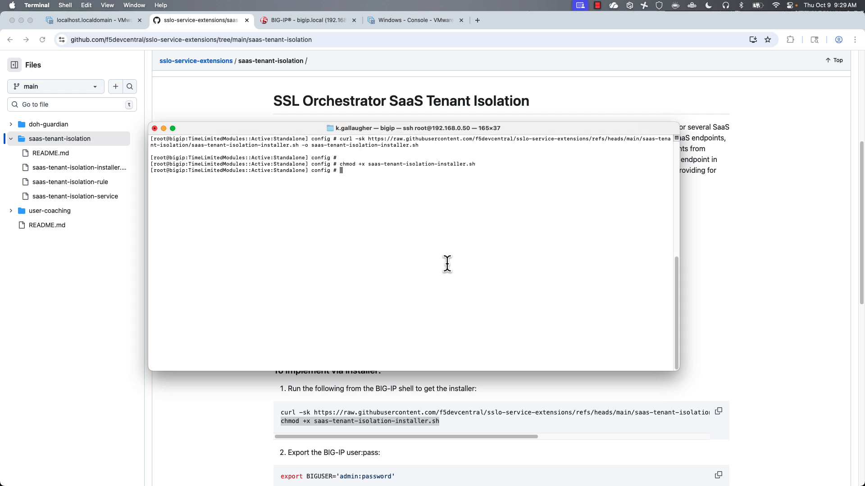
pyautogui.press('Return')
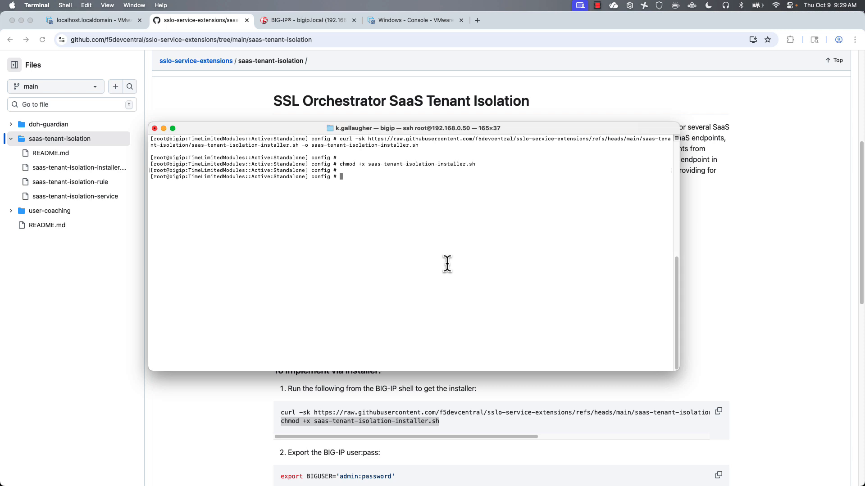
pyautogui.press('super+Tab')
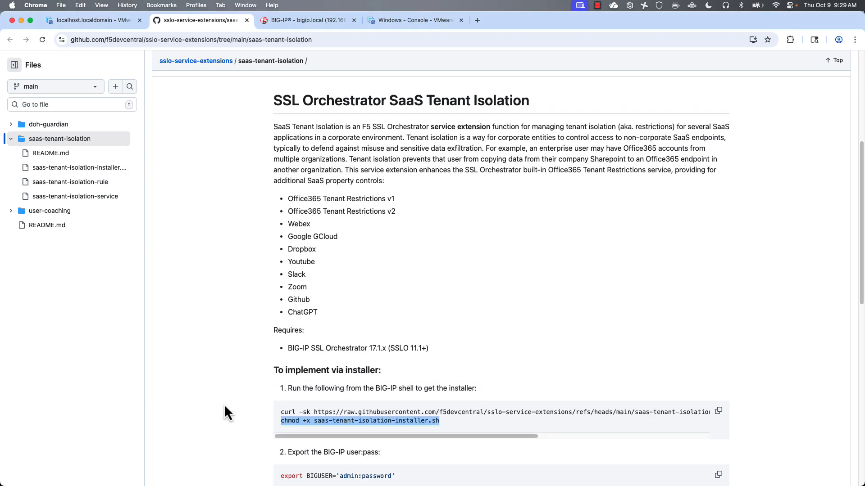
pyautogui.scroll(-2, 225, 405)
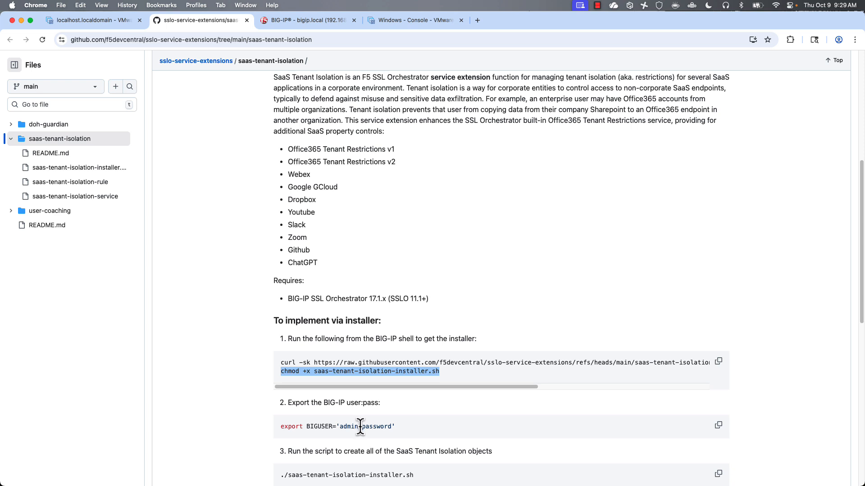
# - Export the BIGUSER admin credentials in the BIG-IP terminal, completing the password
pyautogui.moveTo(361, 427); pyautogui.dragTo(274, 429)
pyautogui.press('super+c')
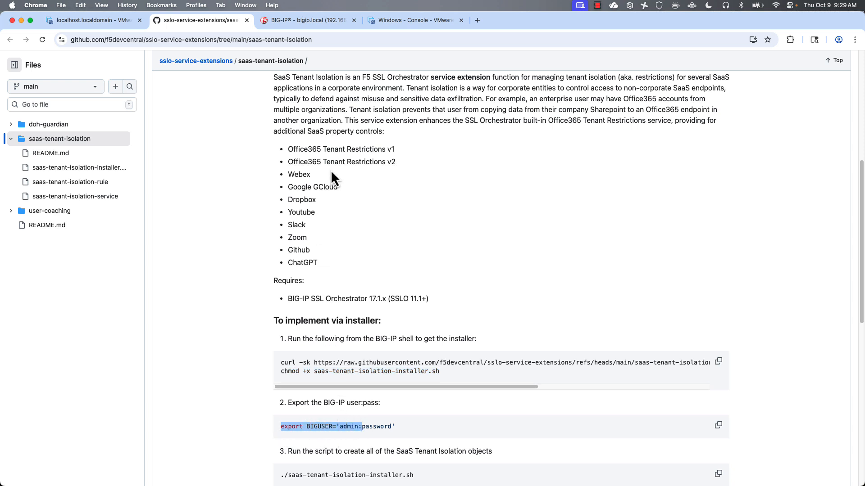
pyautogui.press('super+Tab')
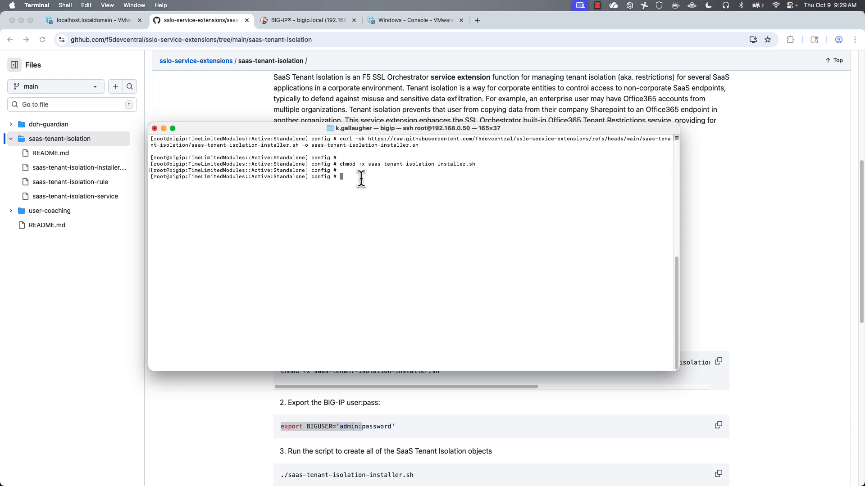
pyautogui.press('super+v')
pyautogui.write("admin'")
pyautogui.press('Return')
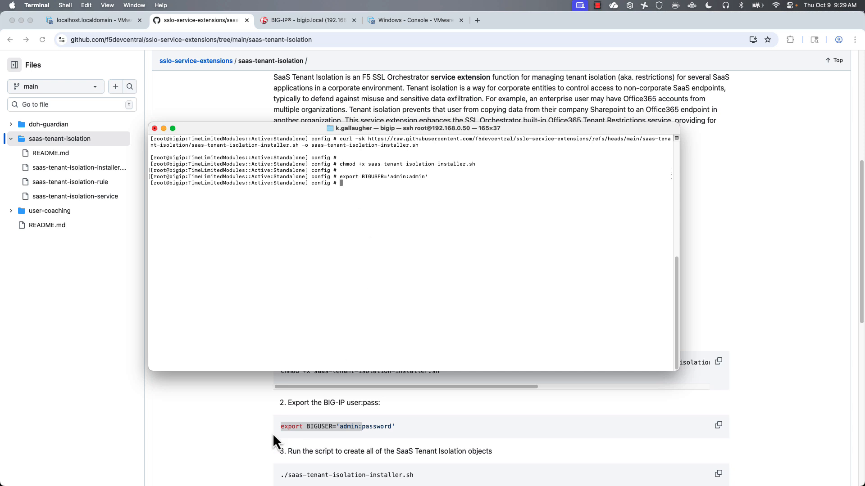
# - Run ./saas-tenant-isolation-installer.sh to create the iRule and inspection service
pyautogui.click(241, 404)
pyautogui.scroll(-5, 240, 398)
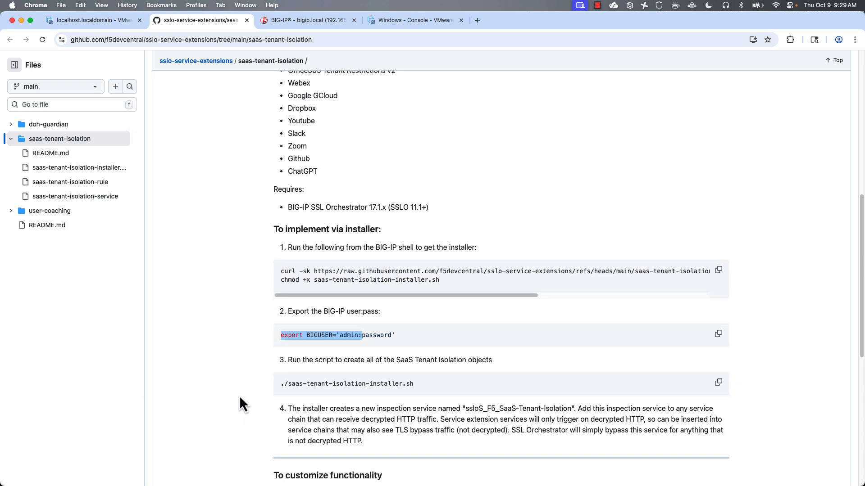
pyautogui.tripleClick(332, 329)
pyautogui.press('super+c')
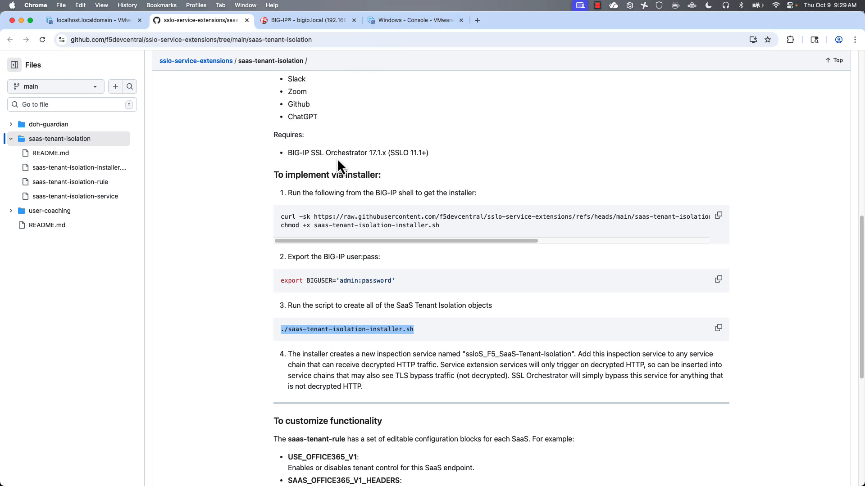
pyautogui.press('super+Tab')
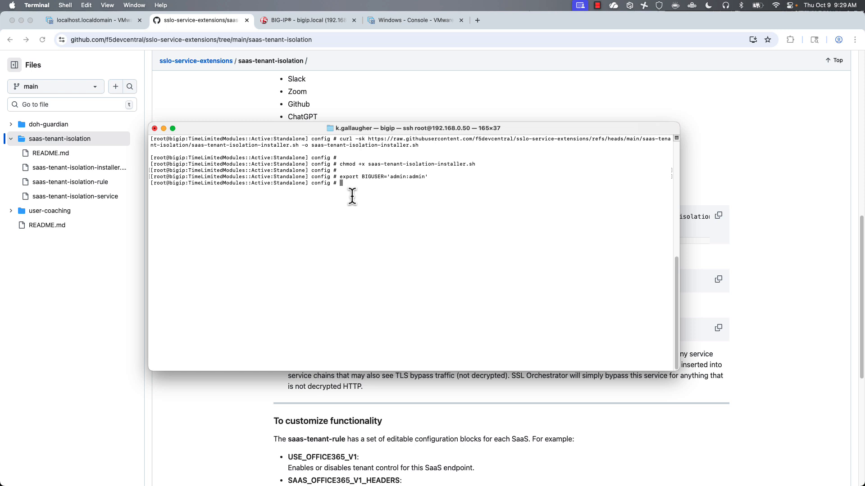
pyautogui.press('super+v')
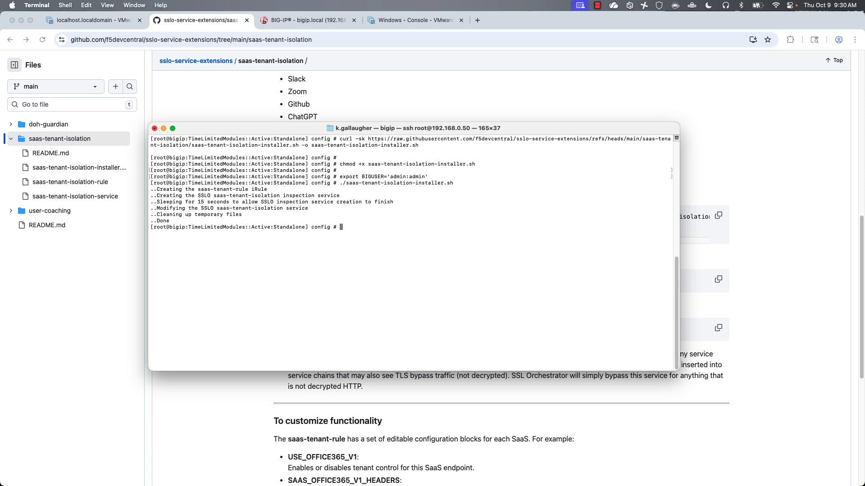
# - Open saas-tenant-rule from Local Traffic > iRules after showing all 22 iRules
pyautogui.click(309, 20)
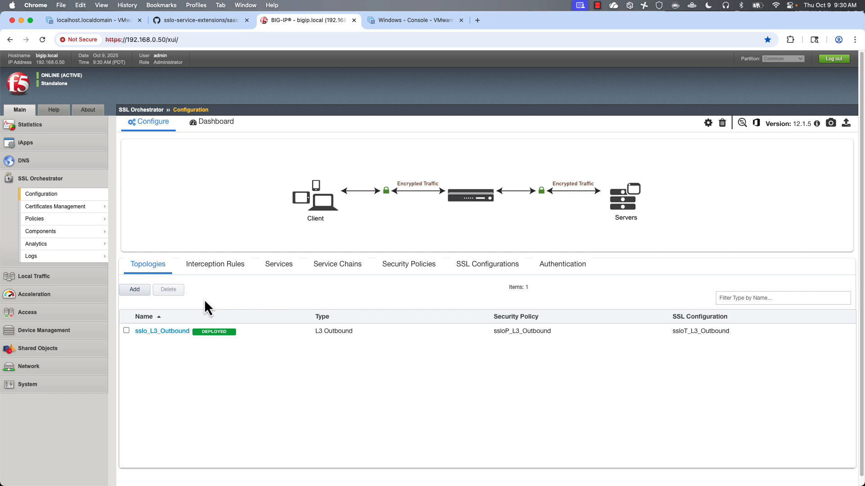
pyautogui.click(27, 277)
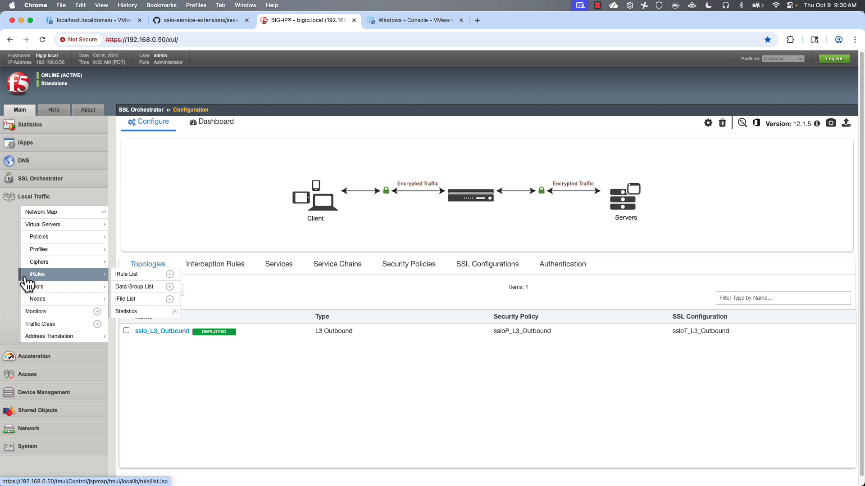
pyautogui.click(33, 276)
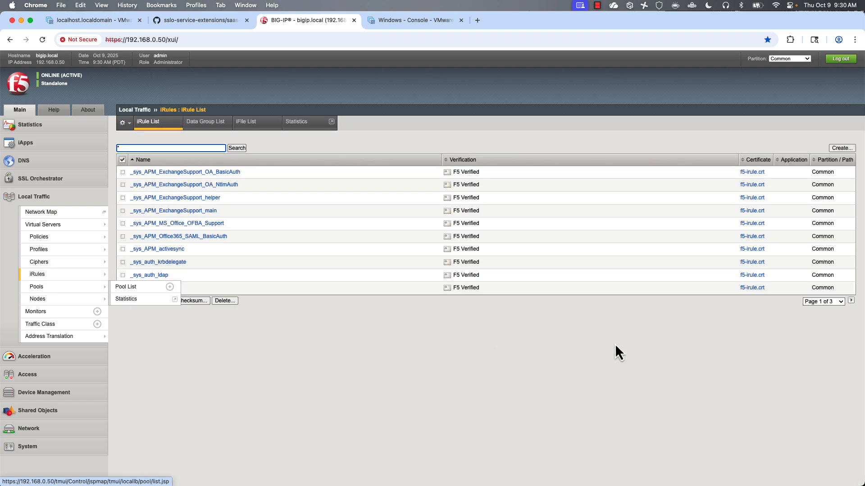
pyautogui.click(815, 303)
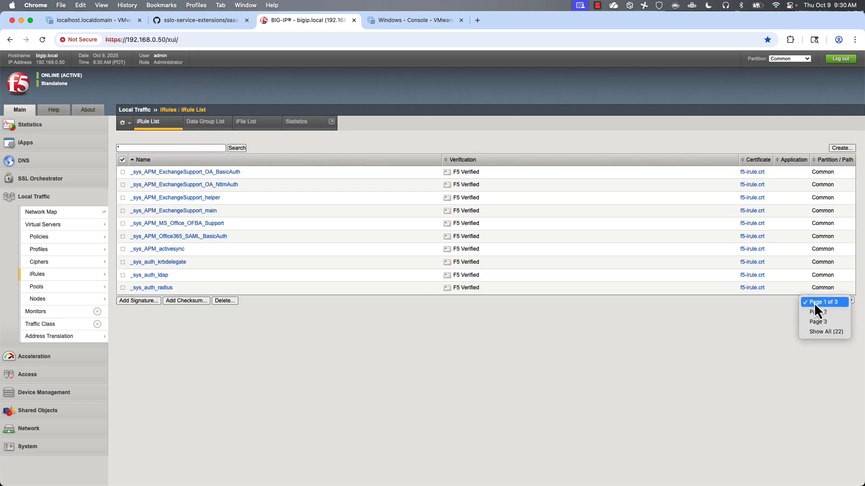
pyautogui.click(816, 334)
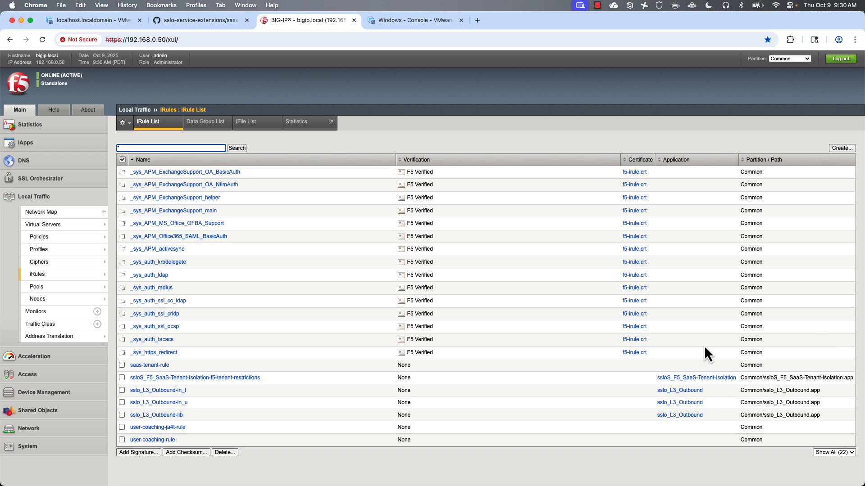
pyautogui.click(165, 366)
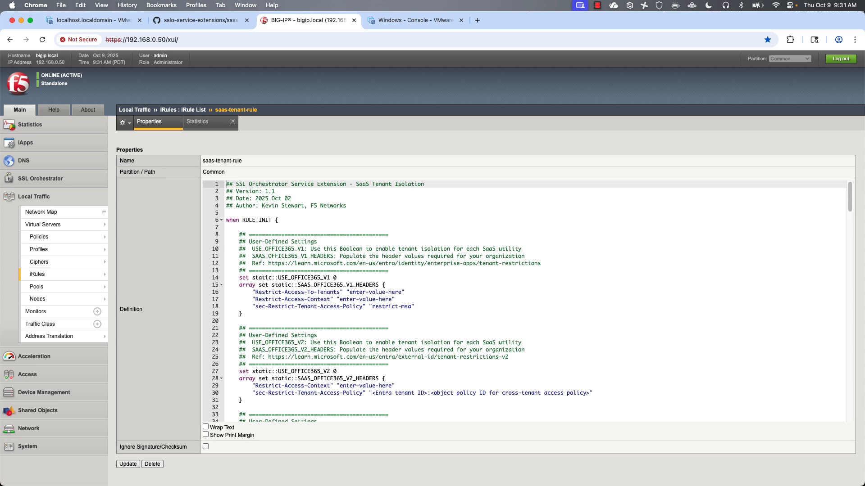
# - Change line 75 to 'set static::USE_YOUTUBE 1' and save the iRule with Update
pyautogui.click(625, 308)
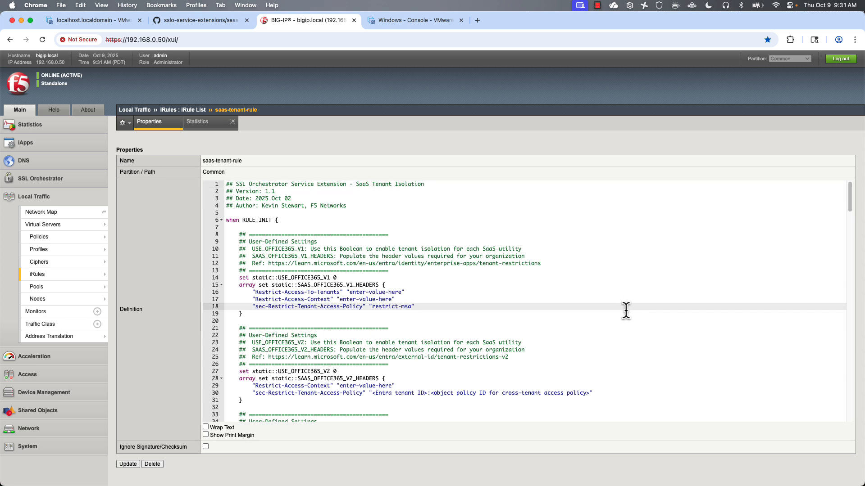
pyautogui.scroll(-10, 626, 310)
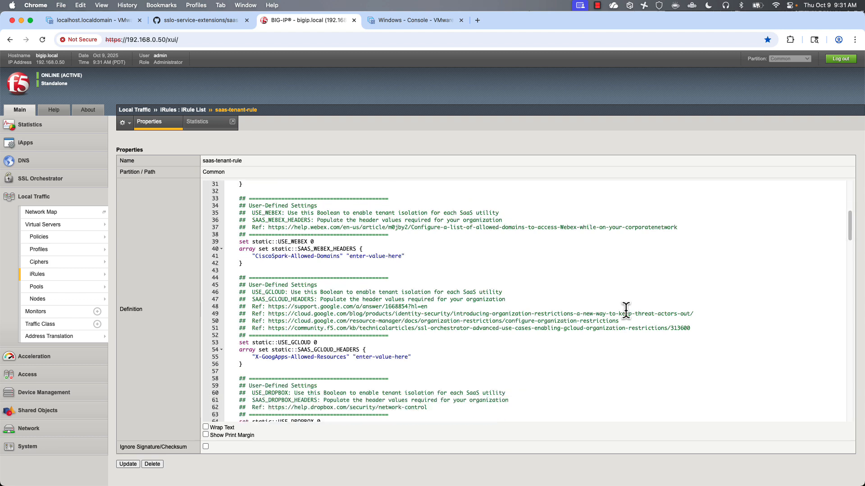
pyautogui.scroll(-6, 626, 310)
pyautogui.scroll(-5, 626, 310)
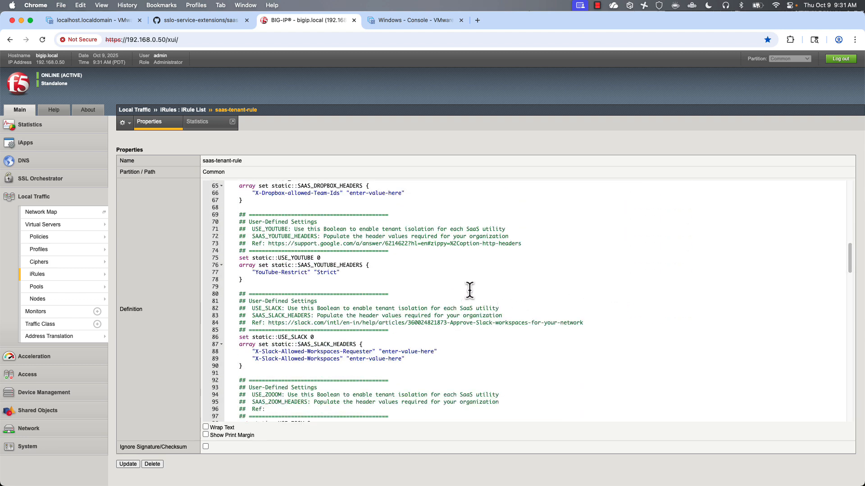
pyautogui.click(322, 259)
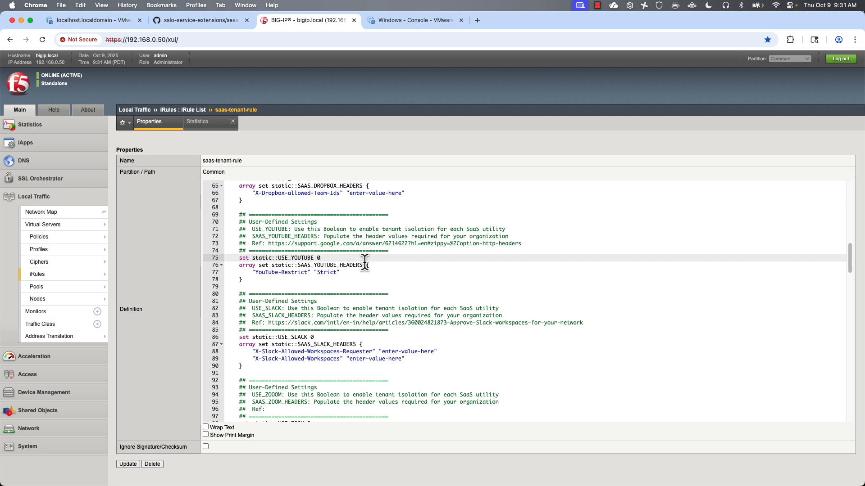
pyautogui.press('BackSpace')
pyautogui.write('1')
pyautogui.click(509, 280)
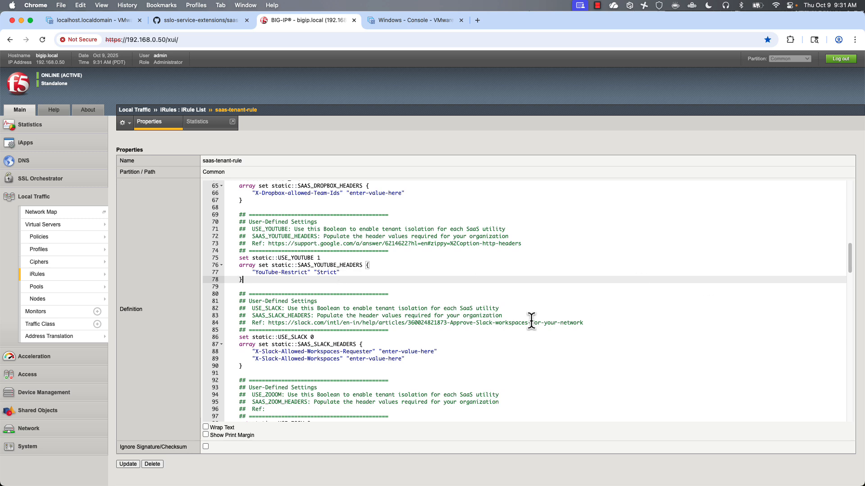
pyautogui.click(128, 466)
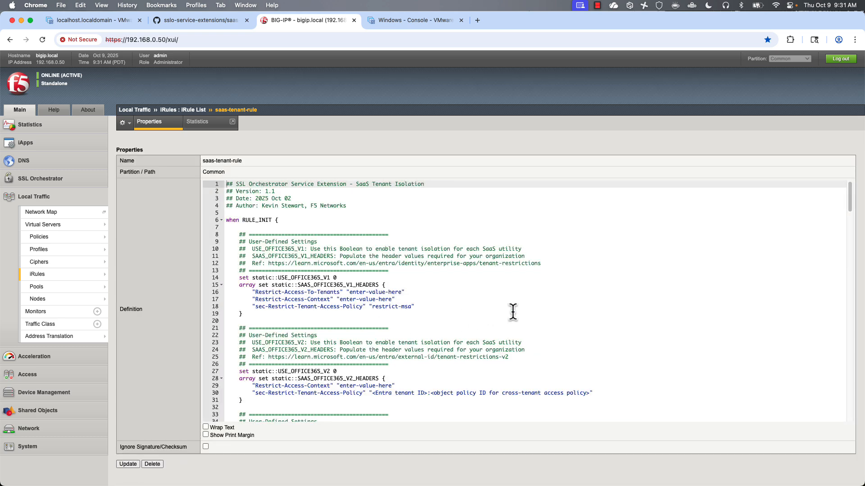
pyautogui.scroll(-10, 514, 316)
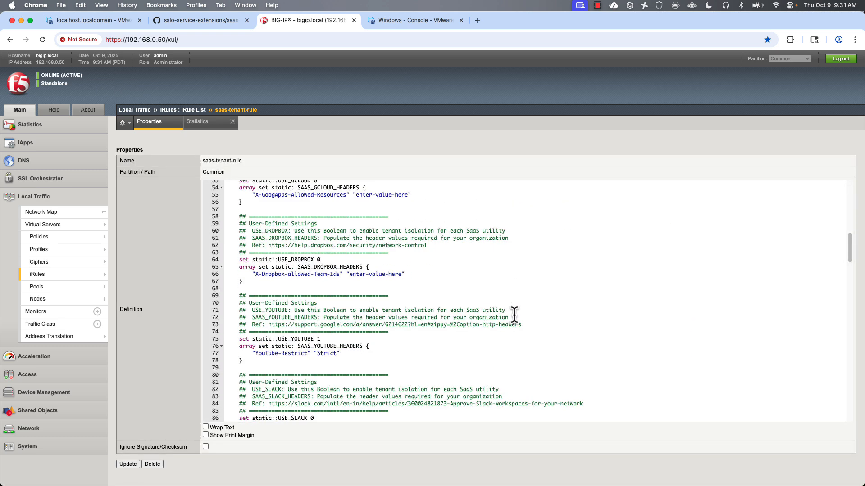
pyautogui.scroll(-3, 514, 315)
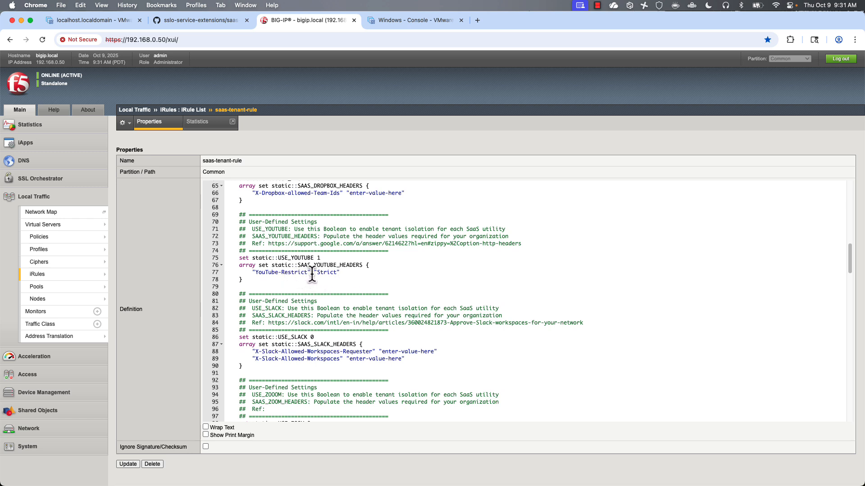
pyautogui.click(40, 178)
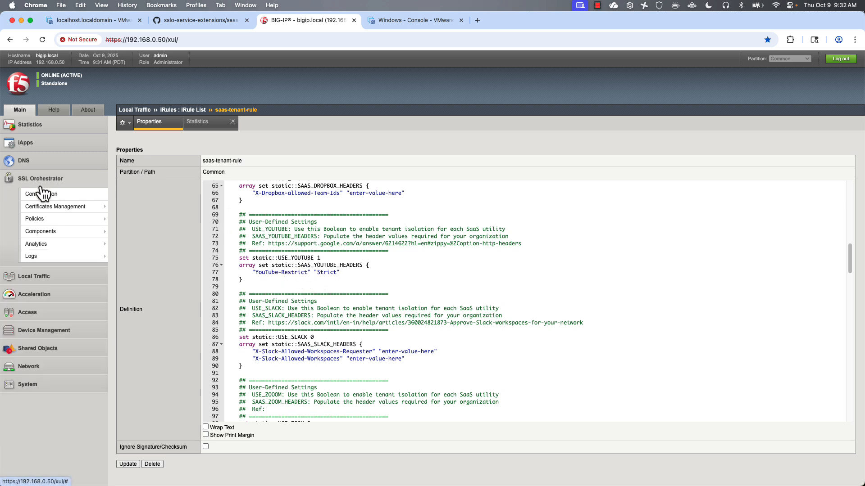
# - Move ssloS_F5_SaaS-Tenant-Isolation into ssloSC_ServiceChain1, deploy, and confirm both prompts
pyautogui.click(43, 195)
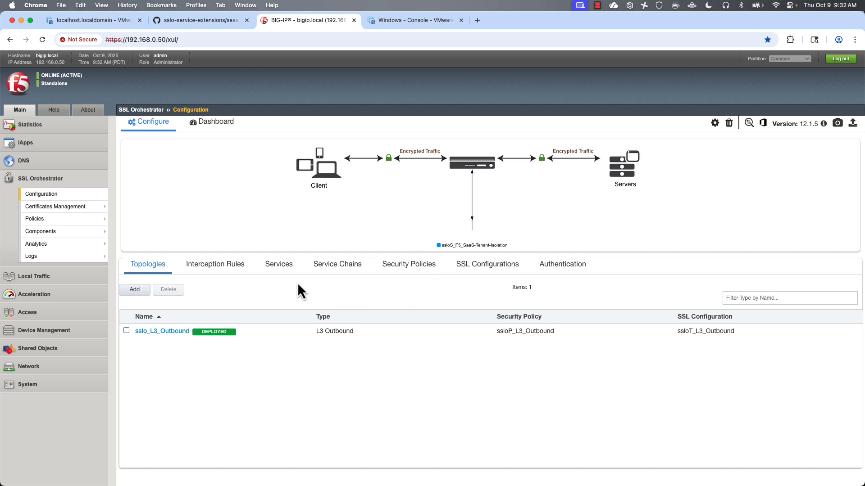
pyautogui.click(339, 270)
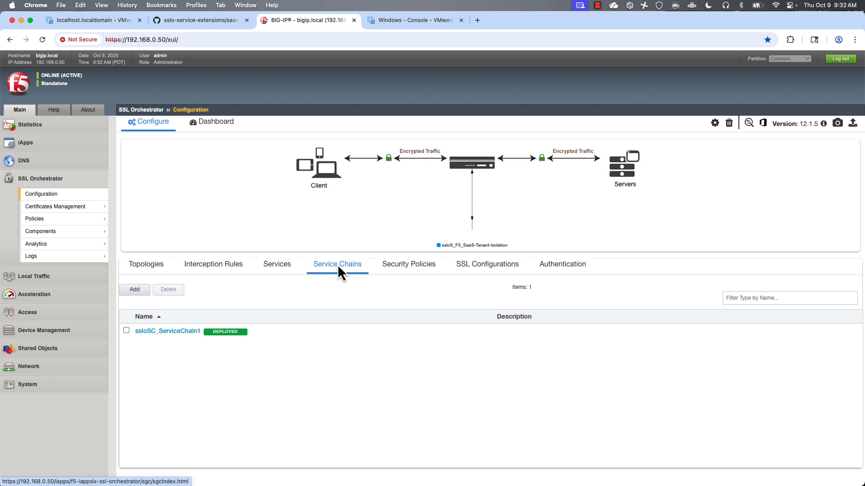
pyautogui.click(168, 334)
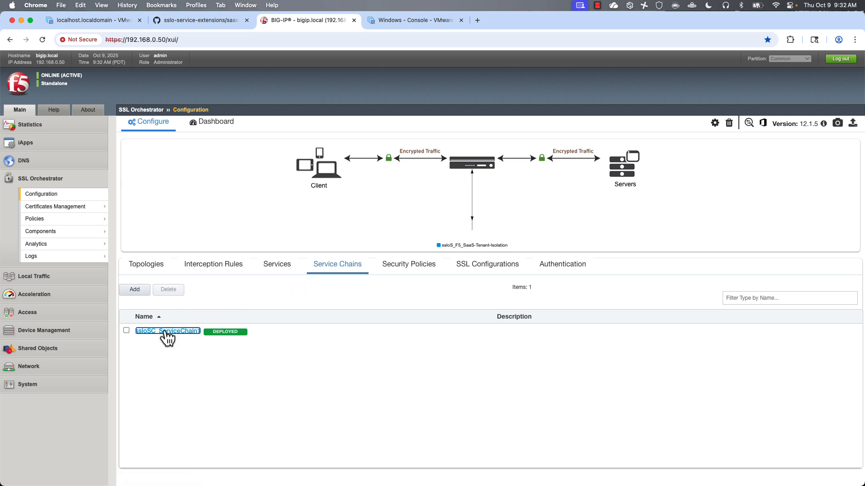
pyautogui.click(165, 349)
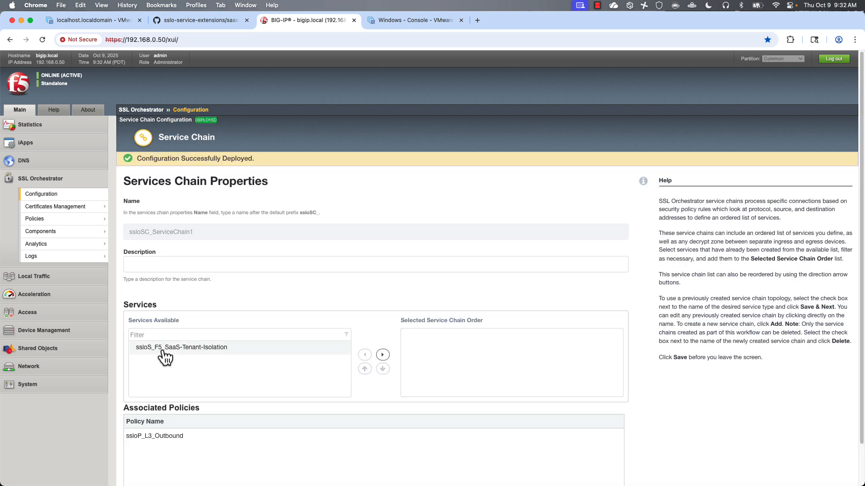
pyautogui.click(382, 355)
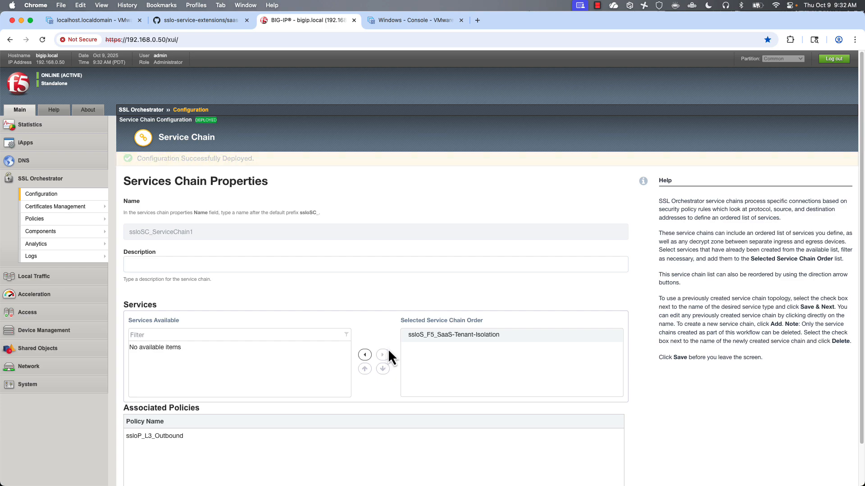
pyautogui.scroll(-2, 387, 348)
pyautogui.click(185, 471)
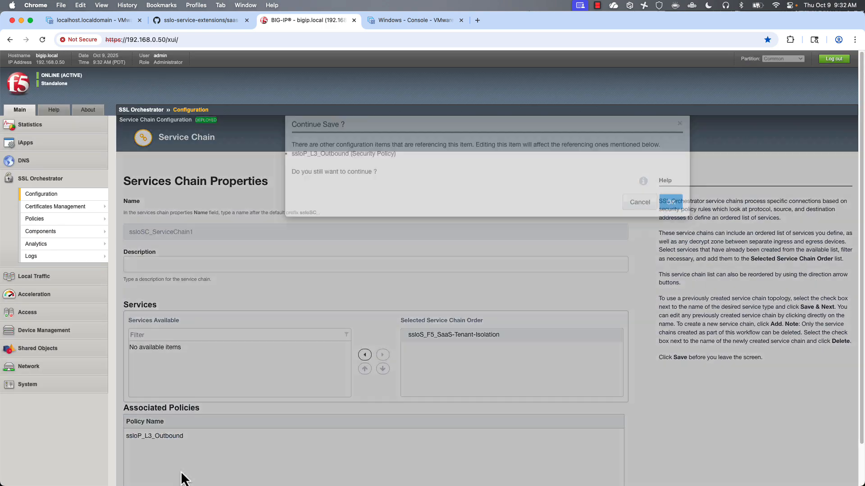
pyautogui.click(673, 218)
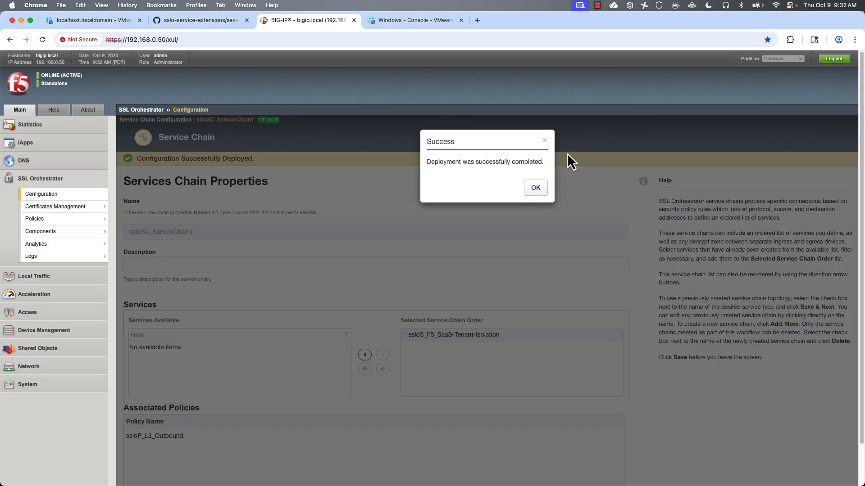
pyautogui.click(538, 188)
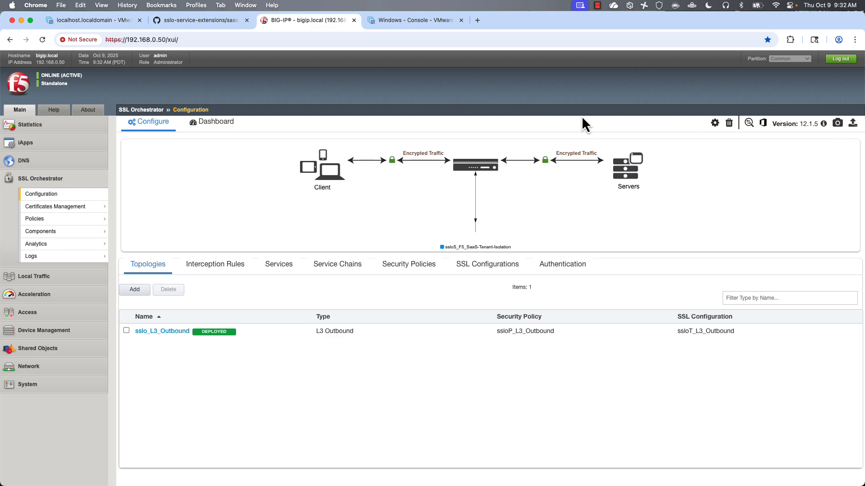
# - Search YouTube for 'illegal' and highlight the notice that Restricted Mode removed some results
pyautogui.click(408, 20)
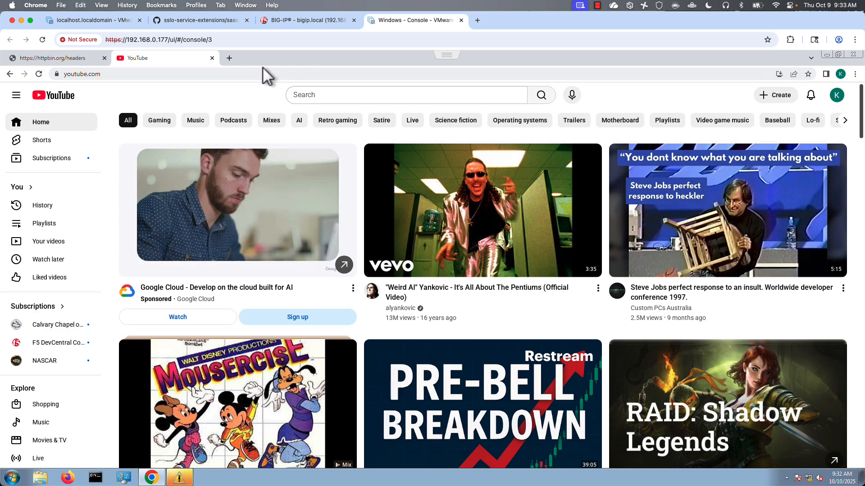
pyautogui.click(39, 74)
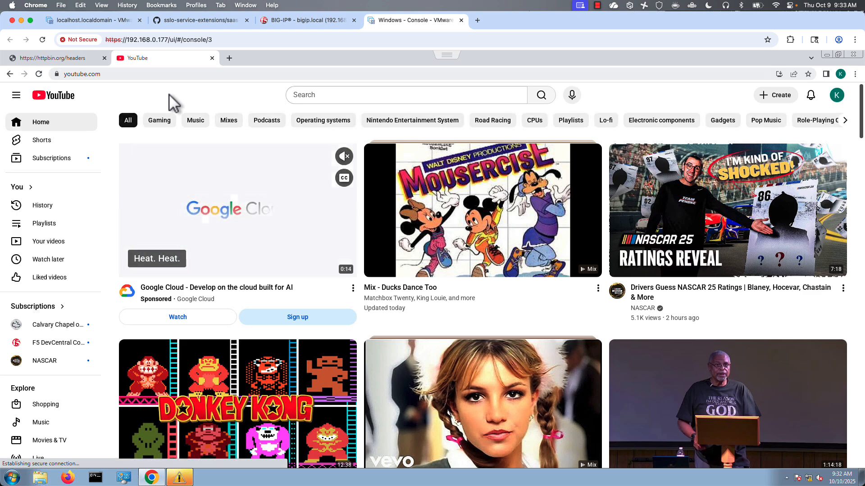
pyautogui.click(332, 95)
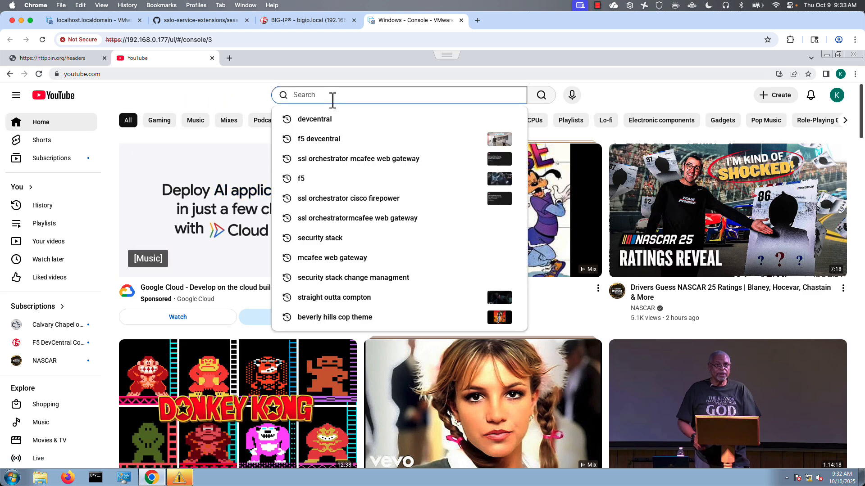
pyautogui.write('illega')
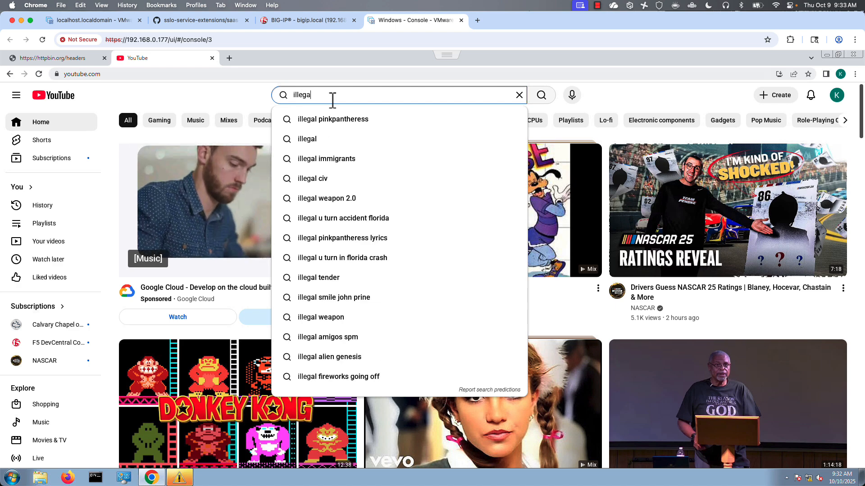
pyautogui.write('l')
pyautogui.press('Return')
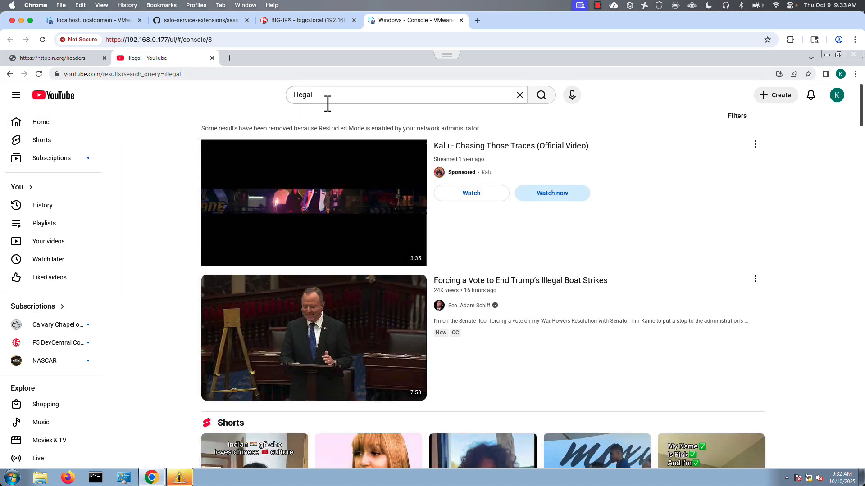
pyautogui.moveTo(202, 129); pyautogui.dragTo(484, 135)
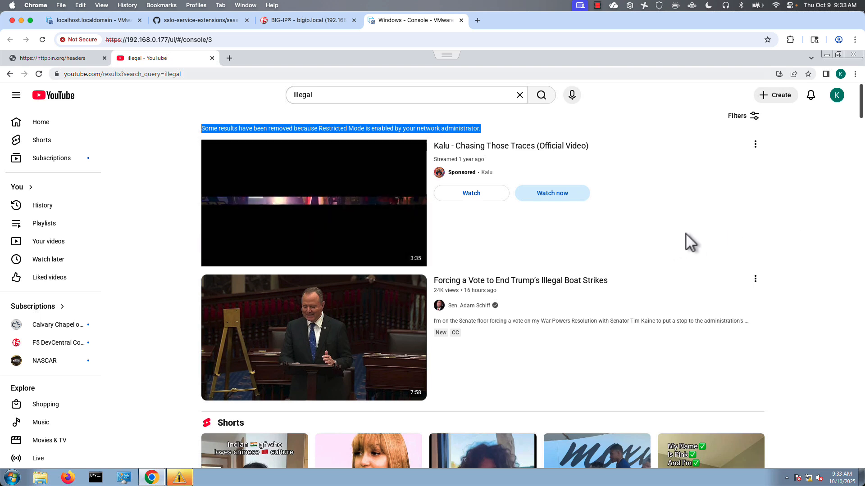
pyautogui.click(317, 20)
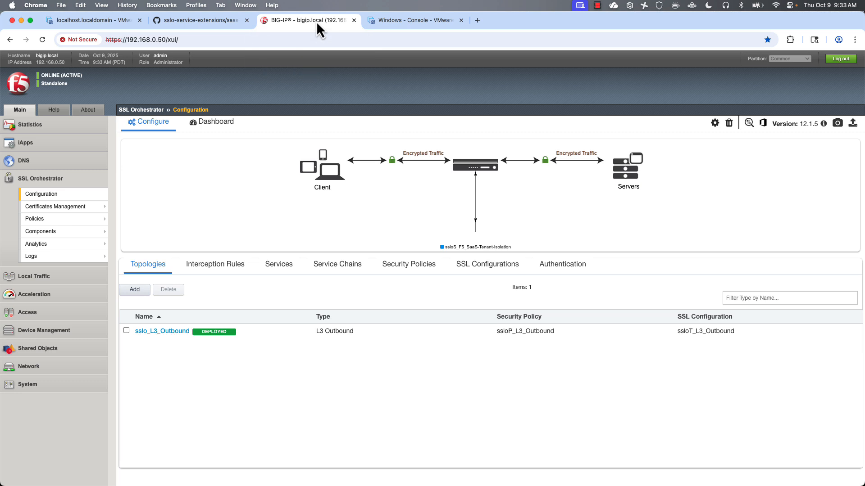
# - Open saas-tenant-rule from page 3 of the iRules list and scroll to its USE_TESTING block
pyautogui.moveTo(95, 253)
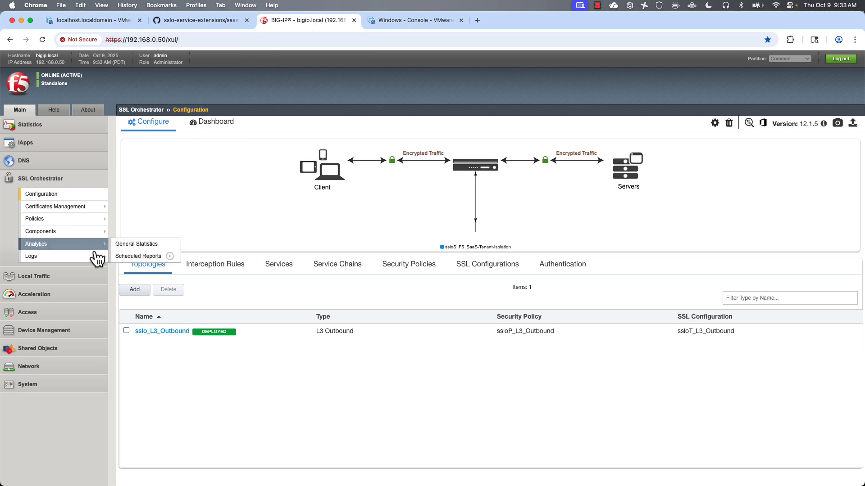
pyautogui.click(35, 277)
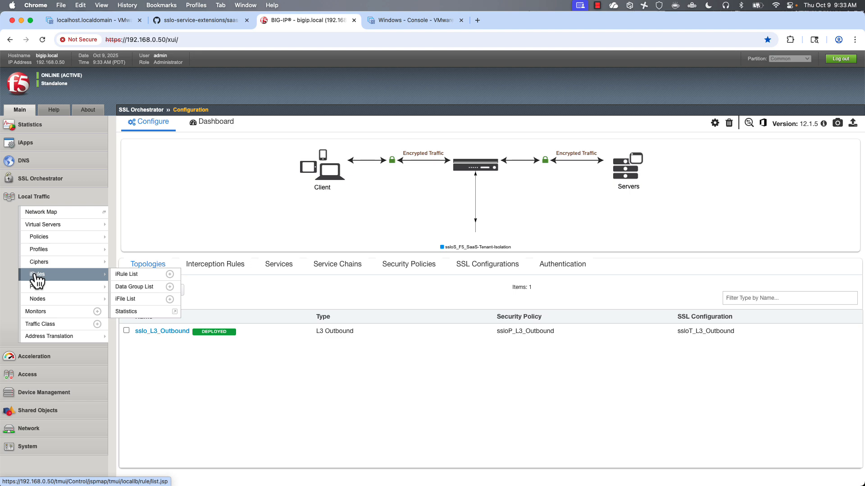
pyautogui.click(38, 280)
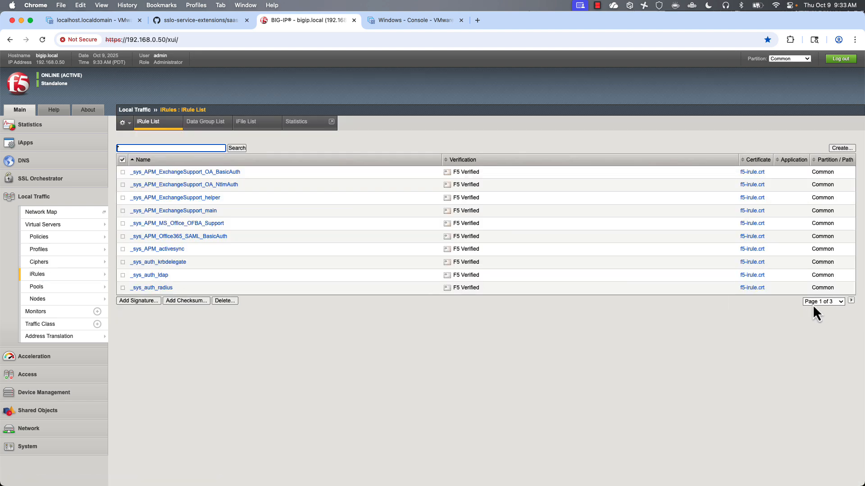
pyautogui.click(812, 305)
pyautogui.click(807, 330)
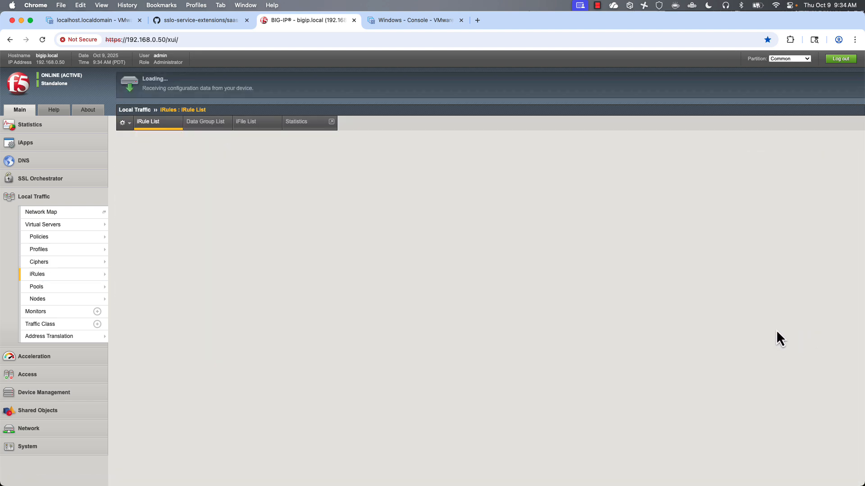
pyautogui.click(159, 370)
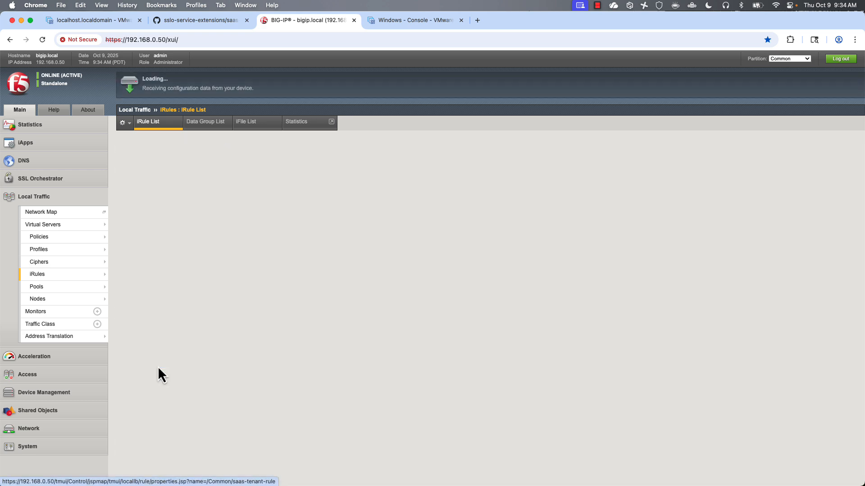
pyautogui.scroll(-10, 569, 286)
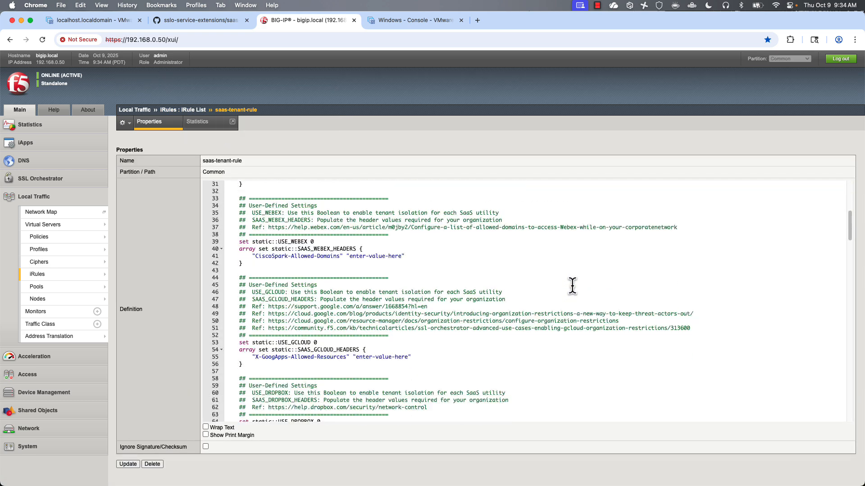
pyautogui.scroll(-10, 572, 286)
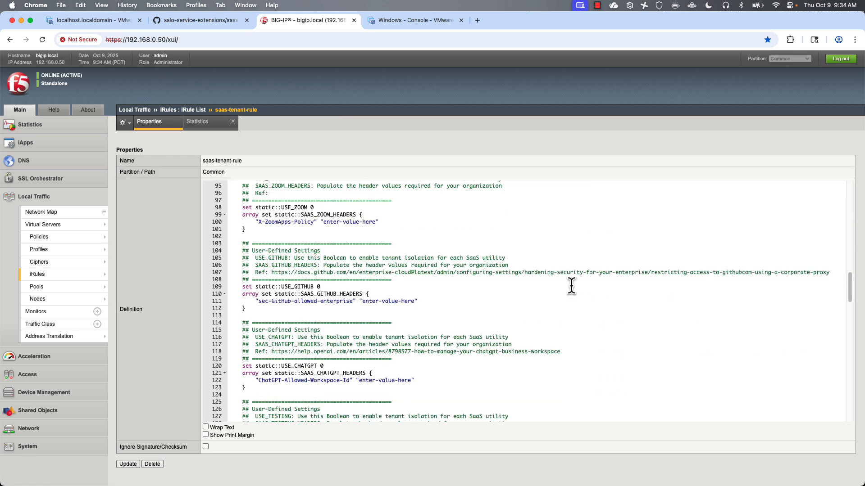
pyautogui.scroll(-5, 571, 286)
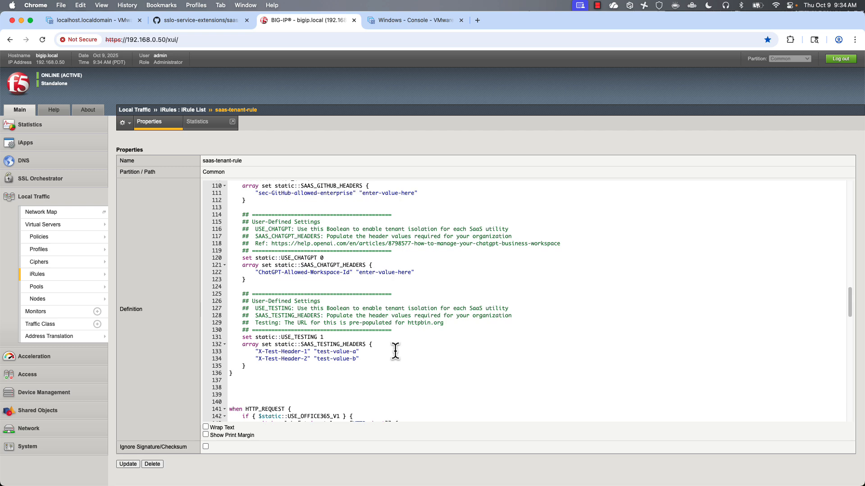
pyautogui.click(404, 21)
# - Reload httpbin.org/headers to see X-Test-Header-1 and X-Test-Header-2 with test-value-a and test-value-b
pyautogui.click(37, 58)
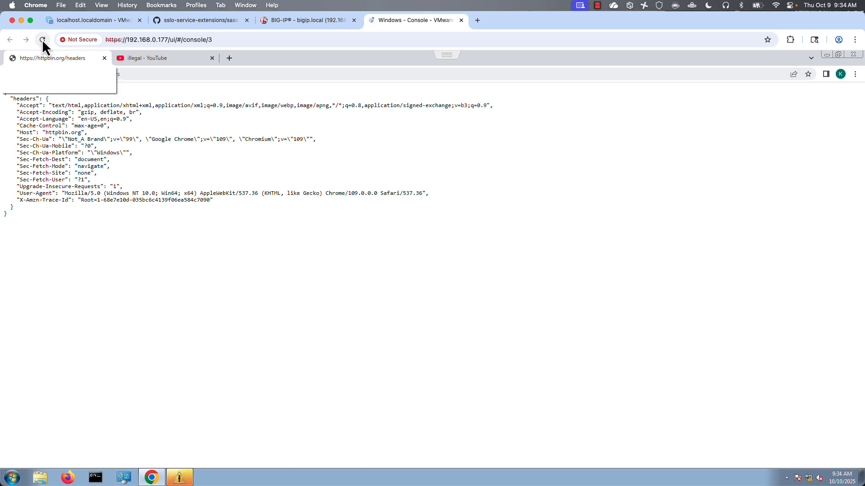
pyautogui.click(38, 74)
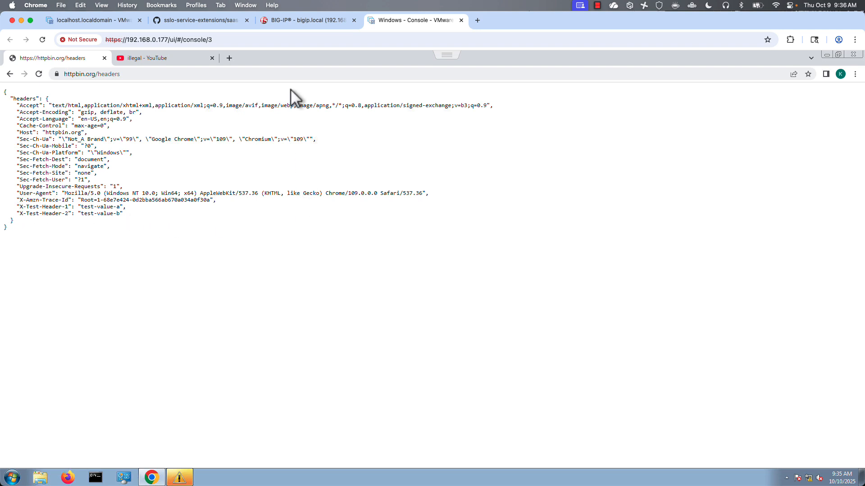
# - Replace the test header values with MY_NEW_HEADERS and TESTING123, then save the iRule with Update
pyautogui.click(310, 21)
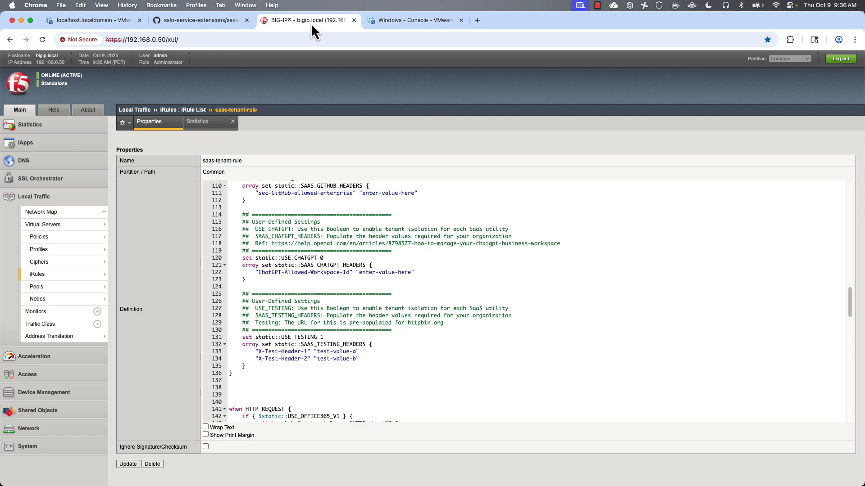
pyautogui.click(355, 352)
pyautogui.moveTo(355, 352); pyautogui.dragTo(316, 352)
pyautogui.write('MY')
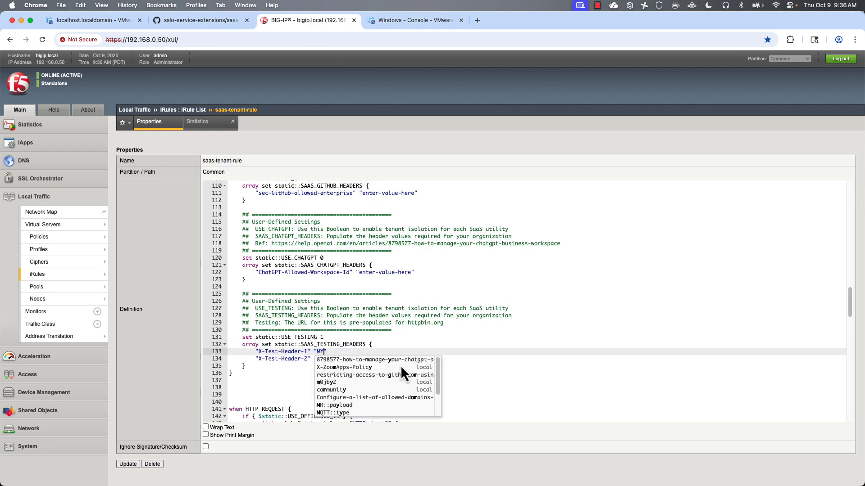
pyautogui.write('_NEW_HEADERS')
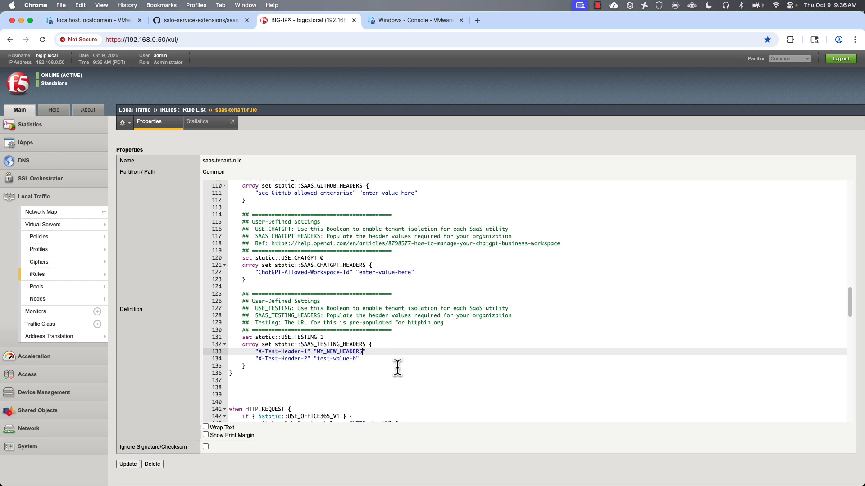
pyautogui.click(316, 359)
pyautogui.moveTo(316, 359); pyautogui.dragTo(355, 360)
pyautogui.write('TESTING123')
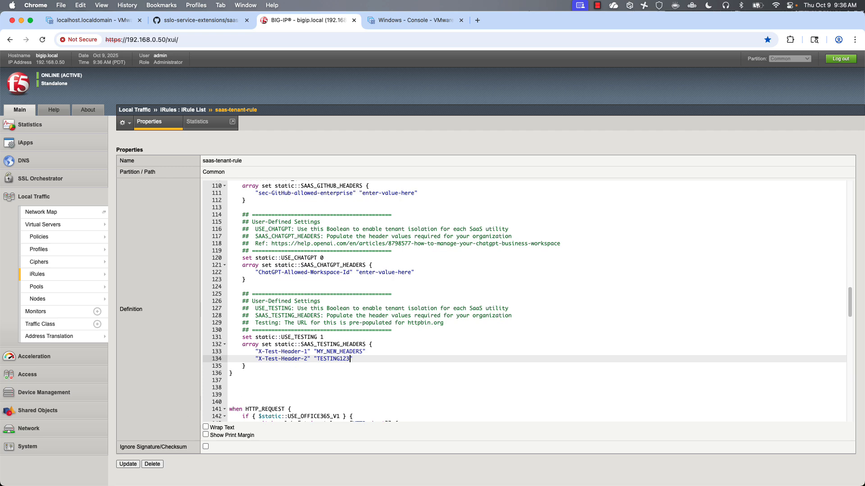
pyautogui.click(126, 465)
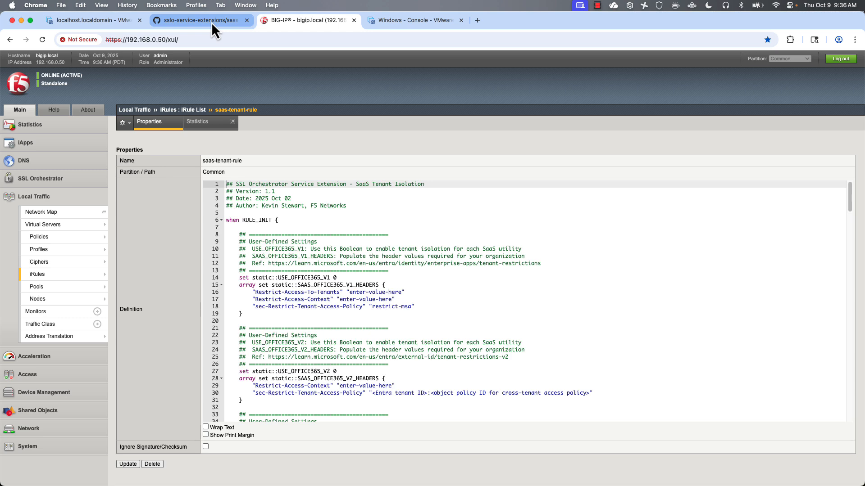
# - Return to the Windows VM console showing the httpbin.org/headers page in the browser
pyautogui.click(393, 20)
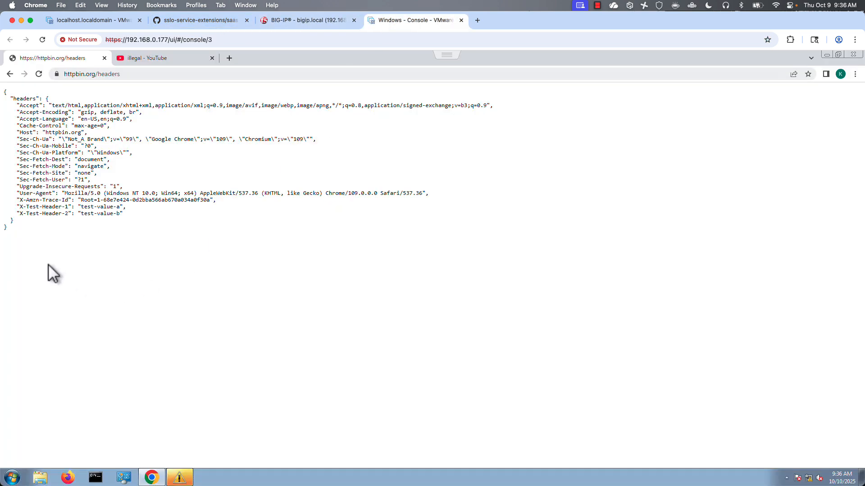